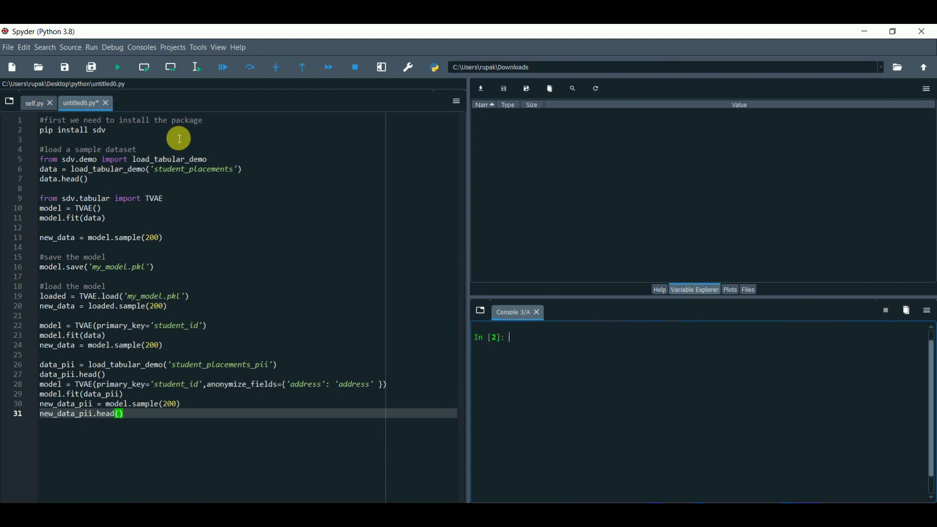
# Step: Load the student_placements demo data and print its 215×17 preview
pyautogui.moveTo(110, 130); pyautogui.dragTo(240, 192)
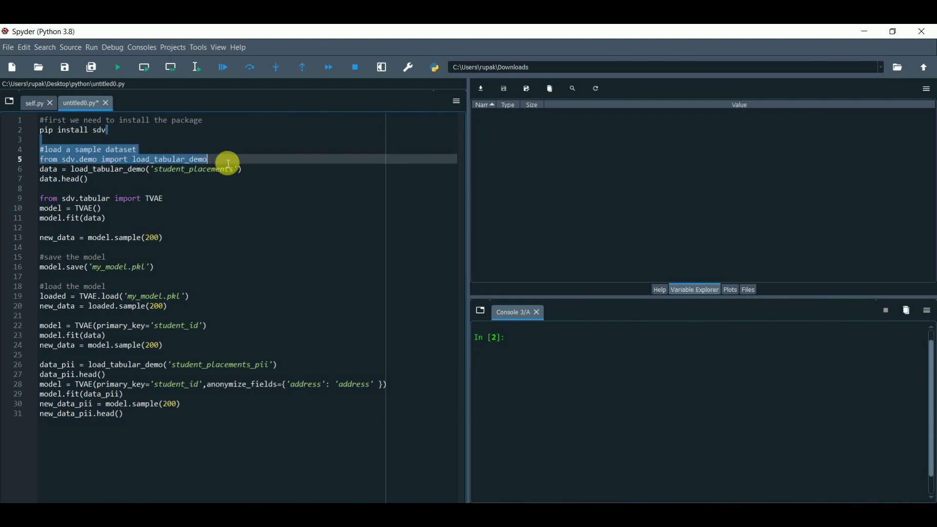
pyautogui.click(195, 68)
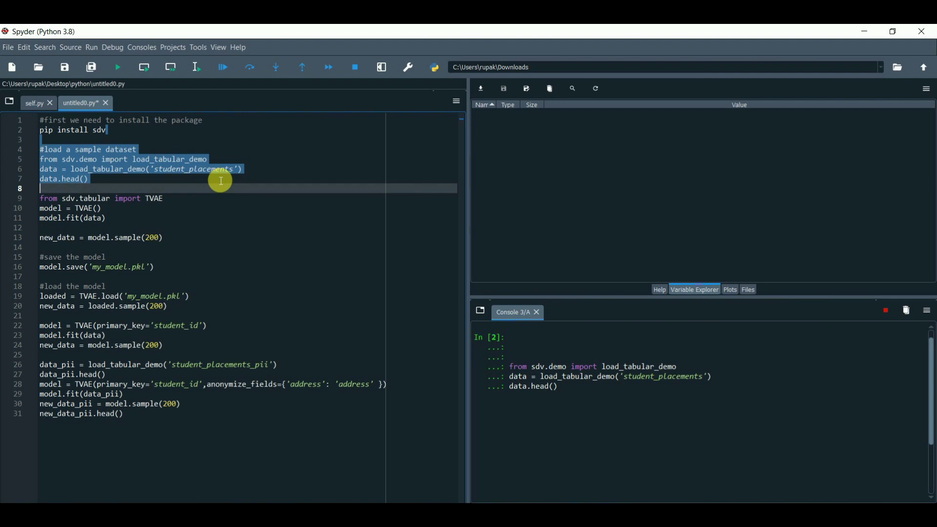
pyautogui.click(210, 181)
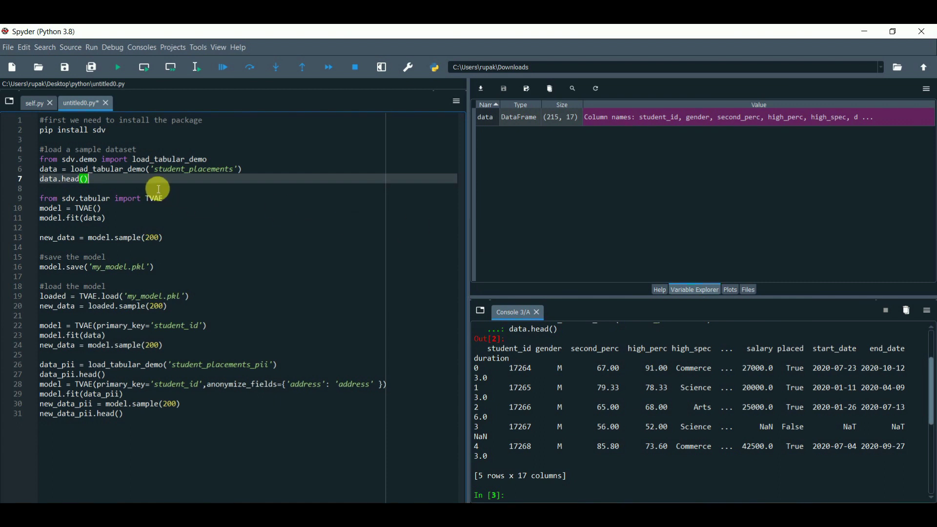
# Step: Import TVAE and fit the model on the student placements data
pyautogui.moveTo(158, 189); pyautogui.dragTo(165, 218)
pyautogui.click(196, 68)
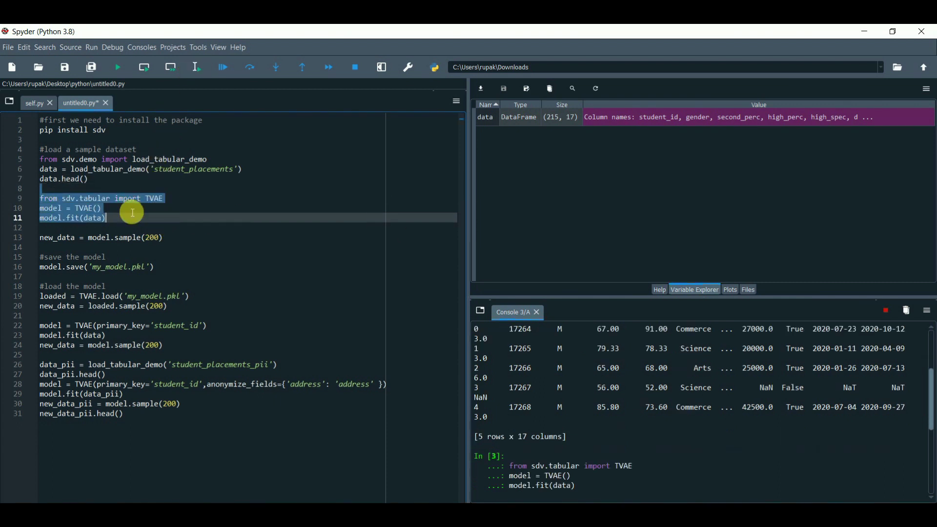
pyautogui.click(117, 228)
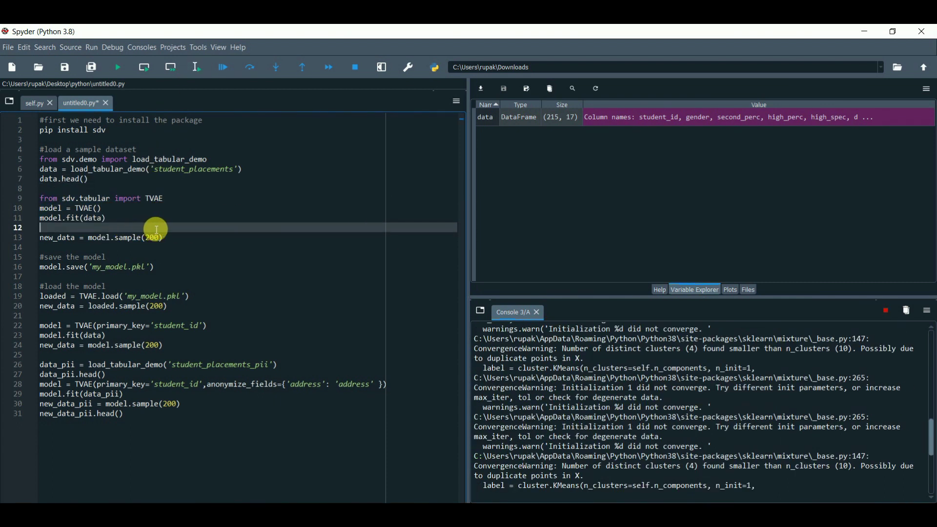
pyautogui.moveTo(167, 237); pyautogui.dragTo(39, 229)
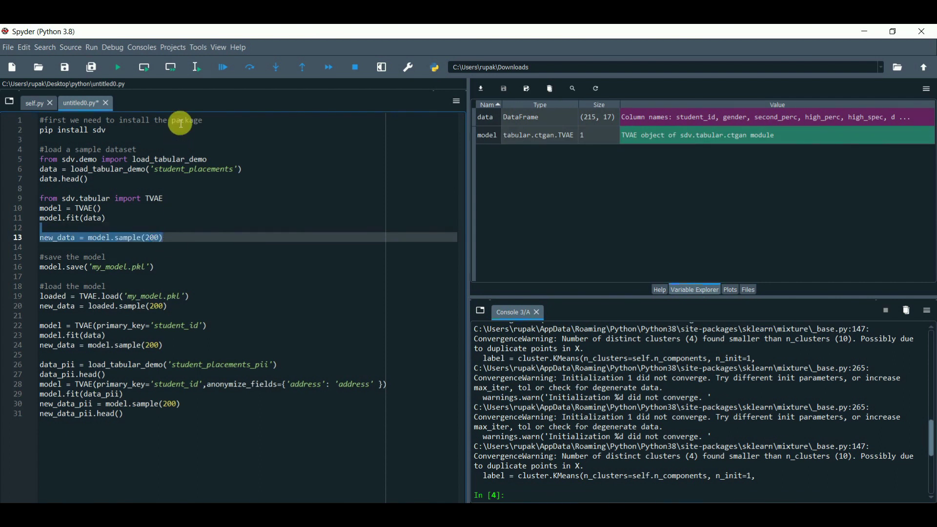
# Step: Sample 200 synthetic rows into new_data and glance at its table
pyautogui.click(196, 70)
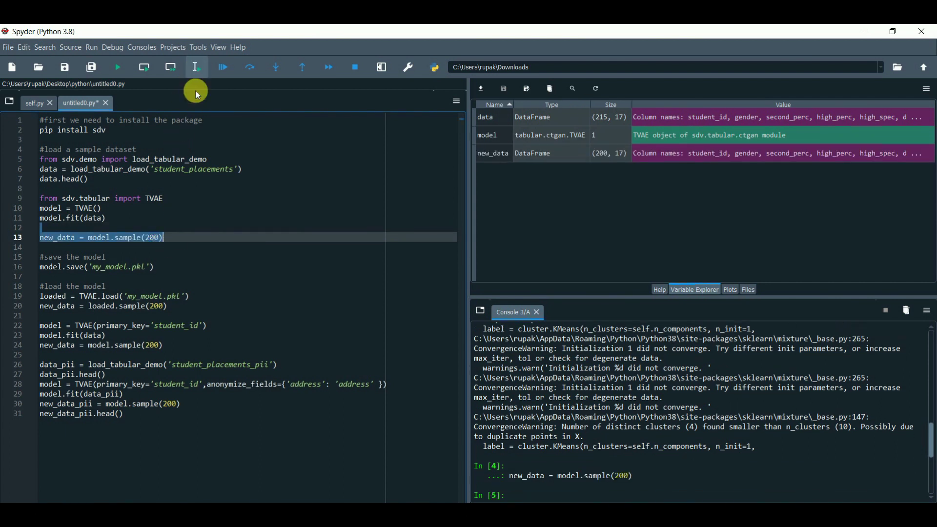
pyautogui.doubleClick(497, 156)
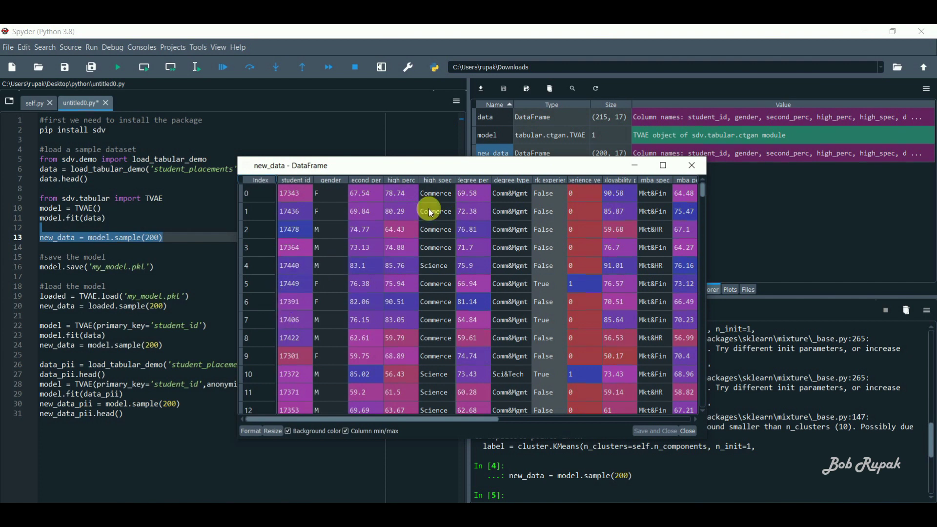
pyautogui.click(691, 166)
pyautogui.click(197, 249)
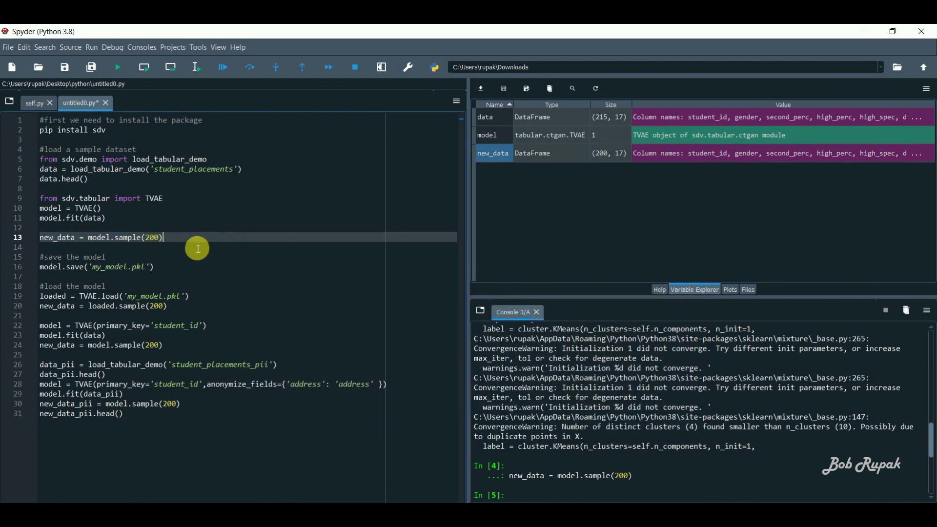
# Step: Compare the new_data and original data tables side by side, then close new_data
pyautogui.doubleClick(493, 153)
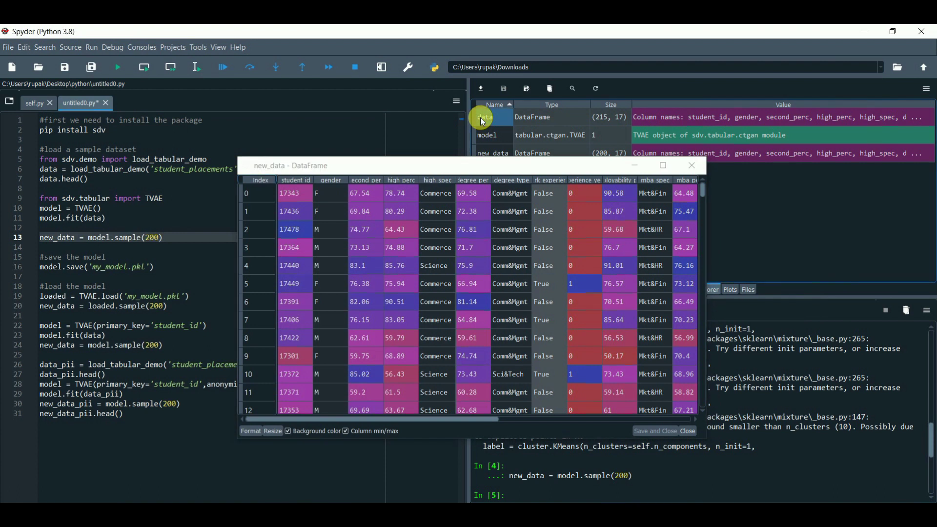
pyautogui.doubleClick(483, 117)
pyautogui.moveTo(440, 213); pyautogui.dragTo(648, 156)
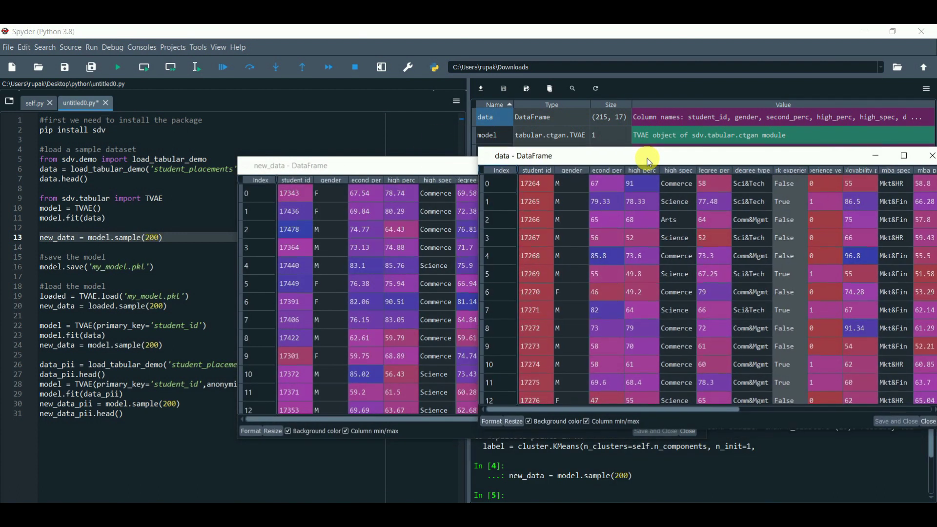
pyautogui.scroll(-3, 590, 233)
pyautogui.scroll(-6, 338, 294)
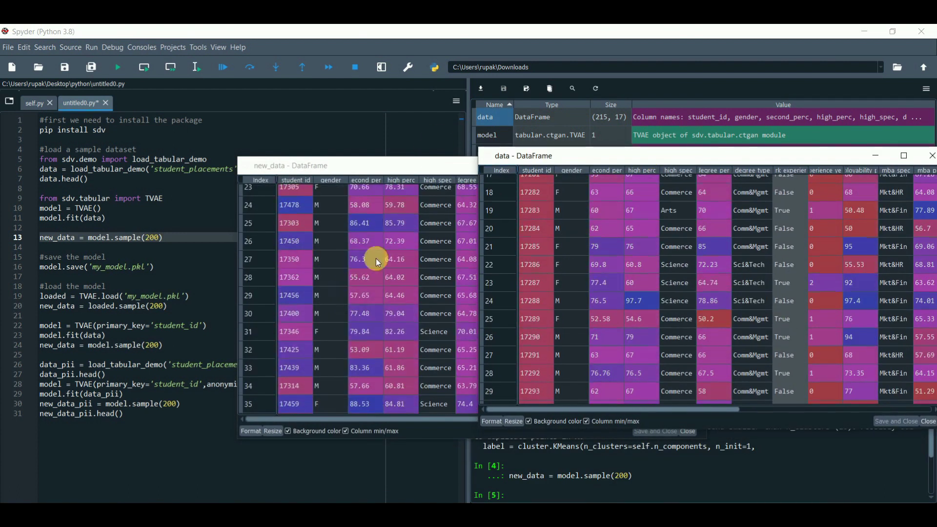
pyautogui.click(395, 170)
pyautogui.moveTo(396, 167); pyautogui.dragTo(205, 199)
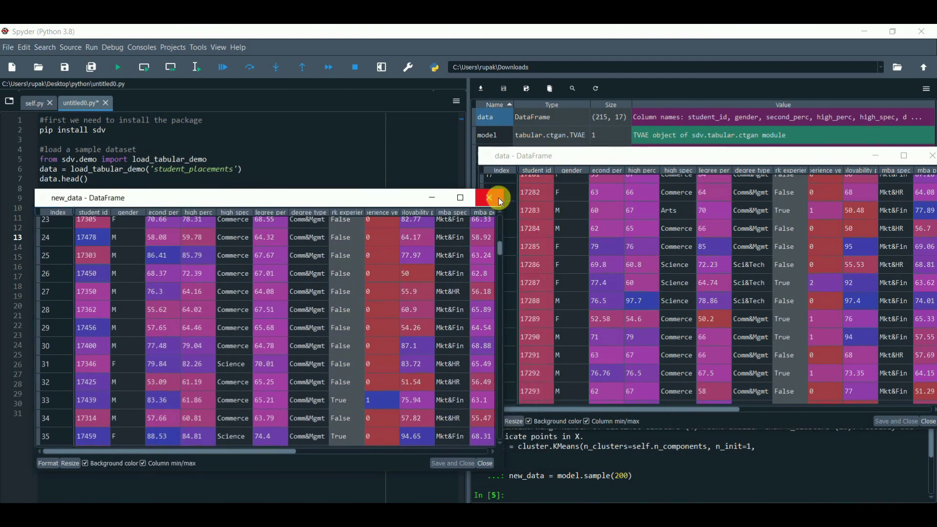
pyautogui.scroll(-5, 567, 244)
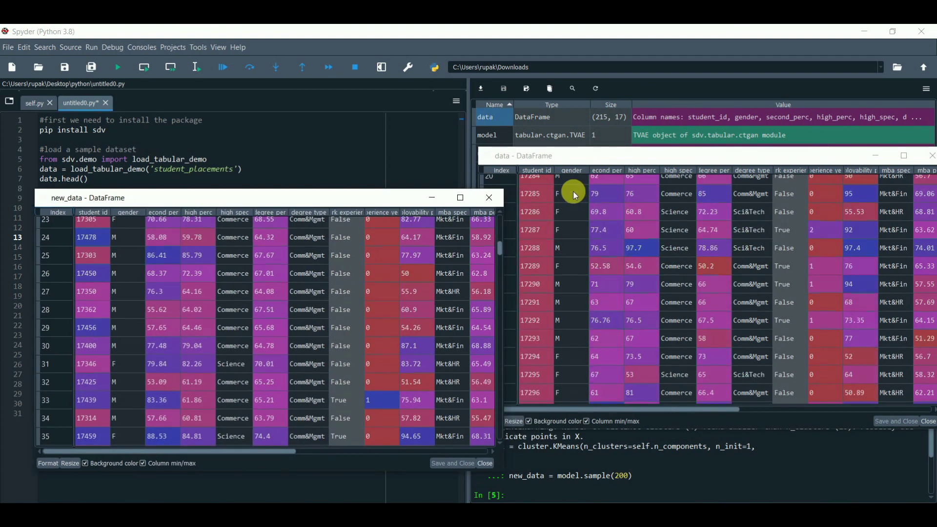
pyautogui.click(489, 198)
pyautogui.moveTo(542, 155); pyautogui.dragTo(438, 159)
# Step: Close the data table and save the model to my_model.pkl
pyautogui.click(830, 160)
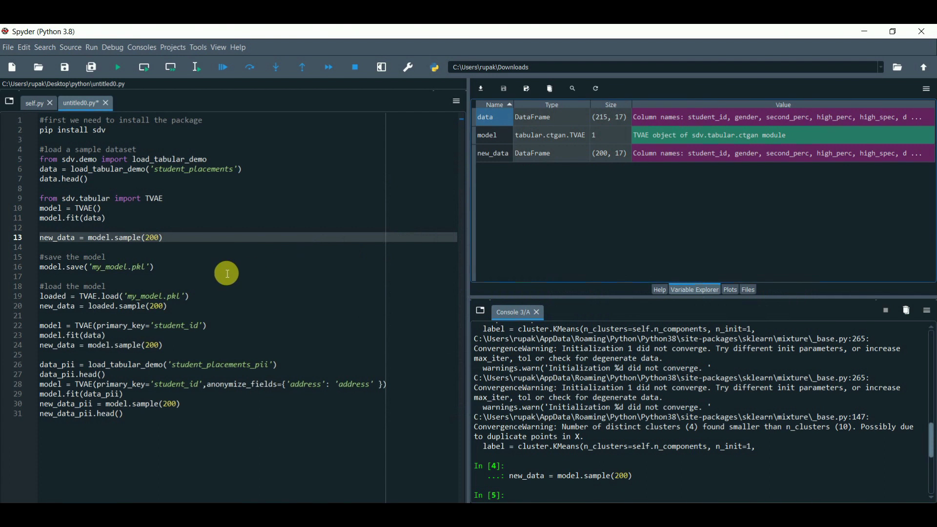
pyautogui.moveTo(156, 267); pyautogui.dragTo(40, 249)
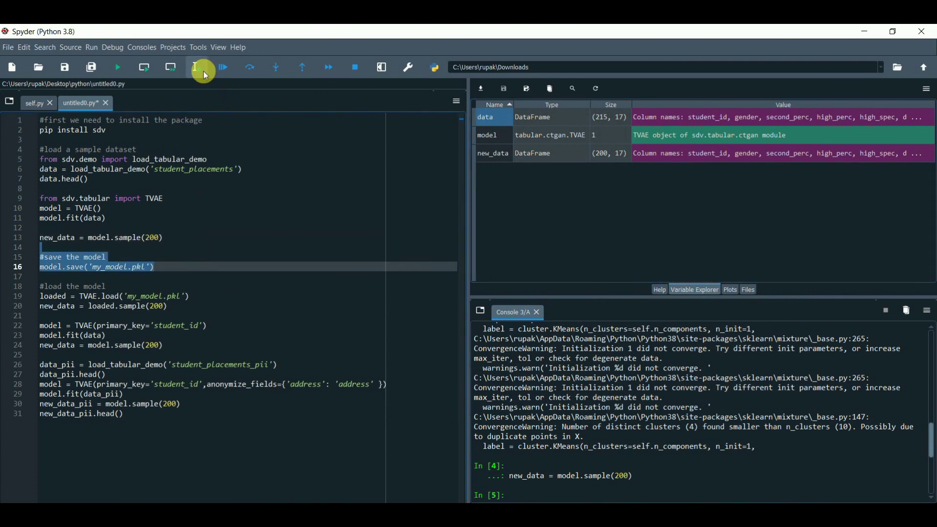
pyautogui.press('F9')
# Step: Reload the saved model as loaded and draw new samples from it
pyautogui.click(183, 281)
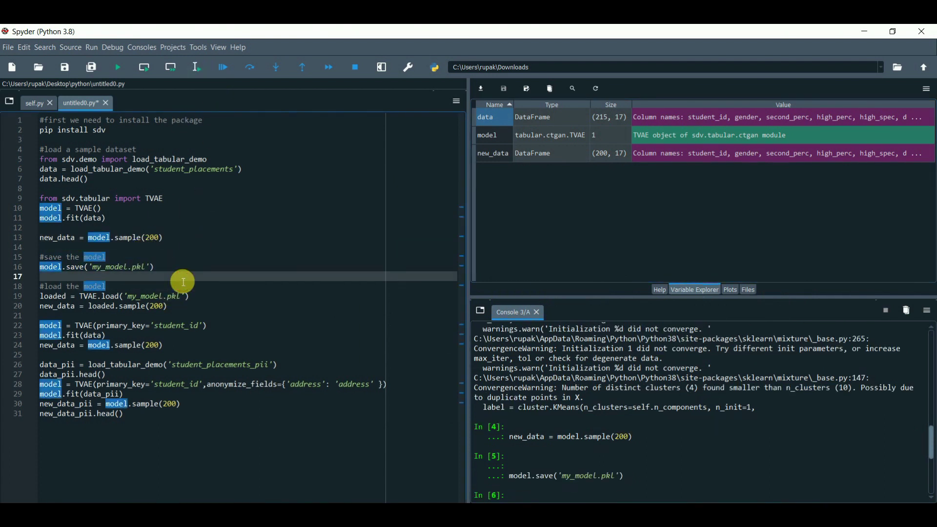
pyautogui.moveTo(40, 278); pyautogui.dragTo(215, 311)
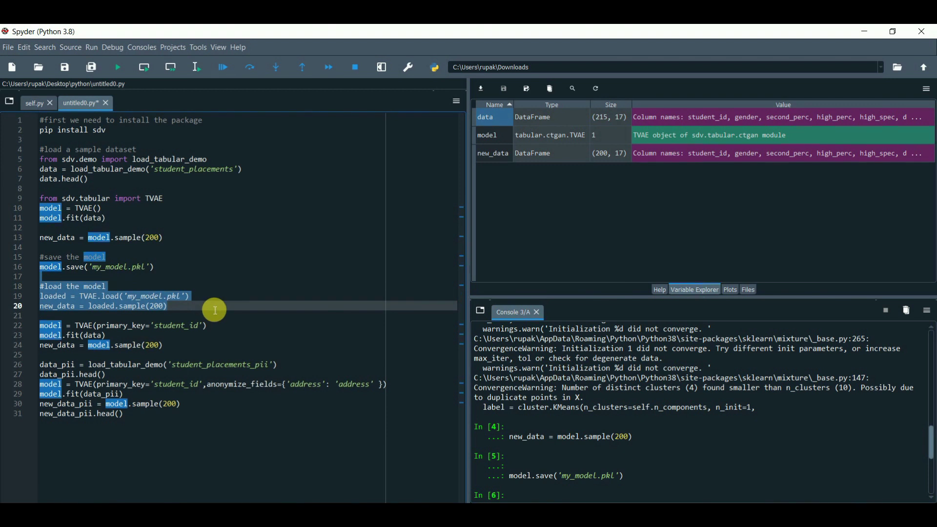
pyautogui.click(200, 72)
# Step: Start fitting a TVAE model keyed on student_id
pyautogui.moveTo(39, 317); pyautogui.dragTo(220, 354)
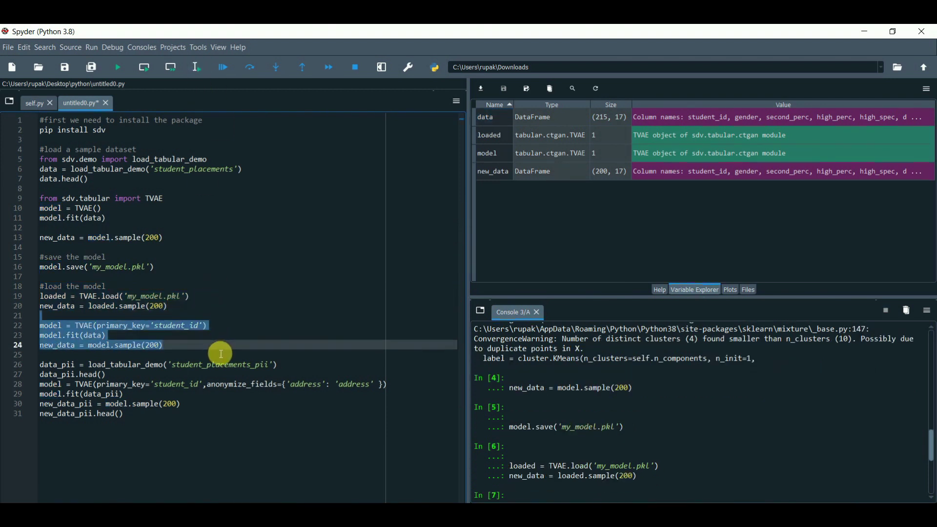
pyautogui.click(200, 70)
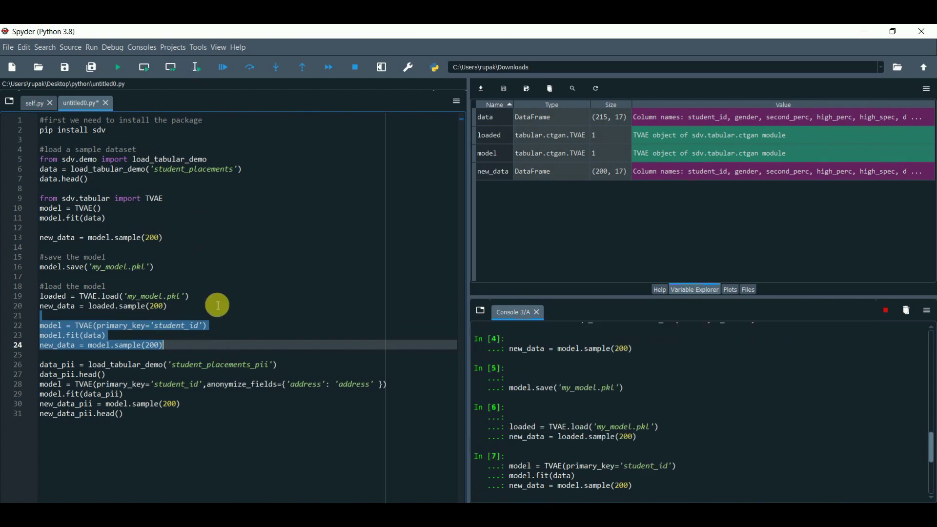
pyautogui.moveTo(39, 356)
pyautogui.mouseDown()
pyautogui.moveTo(253, 401)
pyautogui.moveTo(300, 372)
pyautogui.moveTo(395, 389)
pyautogui.moveTo(392, 421)
pyautogui.mouseUp()
# Step: Build data_pii and new_data_pii (200 rows), and open both tables side by side
pyautogui.click(196, 72)
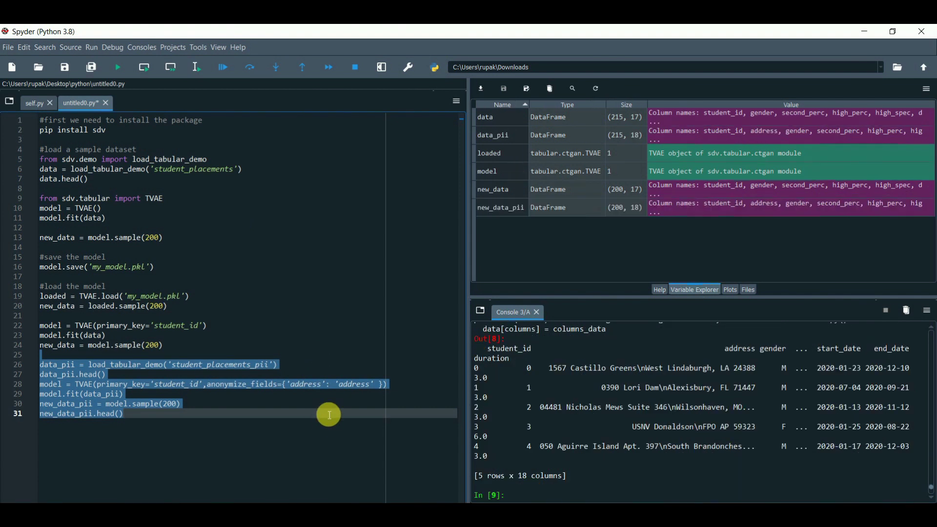
pyautogui.doubleClick(501, 208)
pyautogui.doubleClick(496, 136)
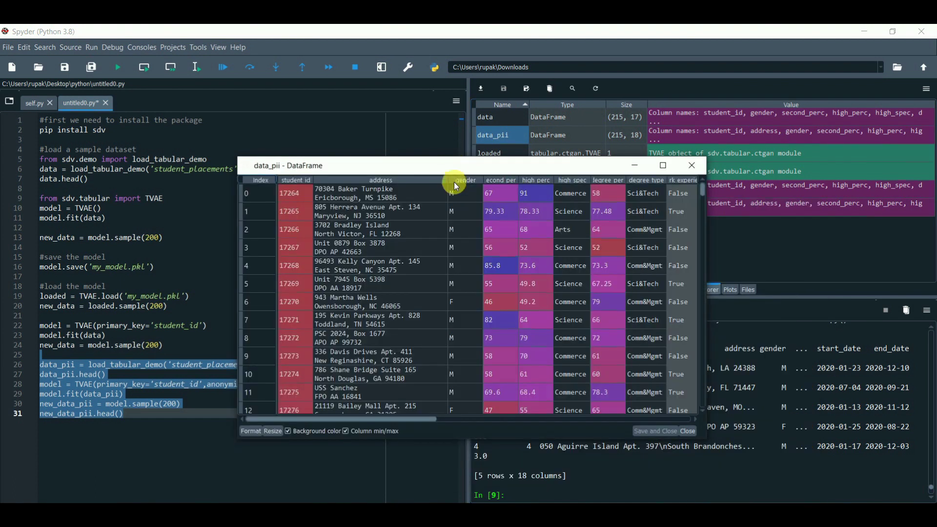
pyautogui.moveTo(451, 167); pyautogui.dragTo(275, 85)
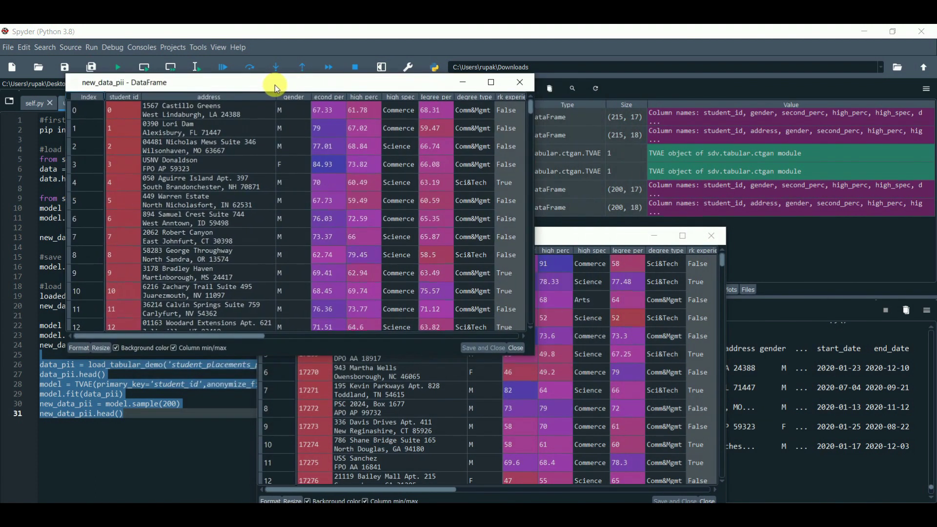
pyautogui.moveTo(555, 239); pyautogui.dragTo(729, 106)
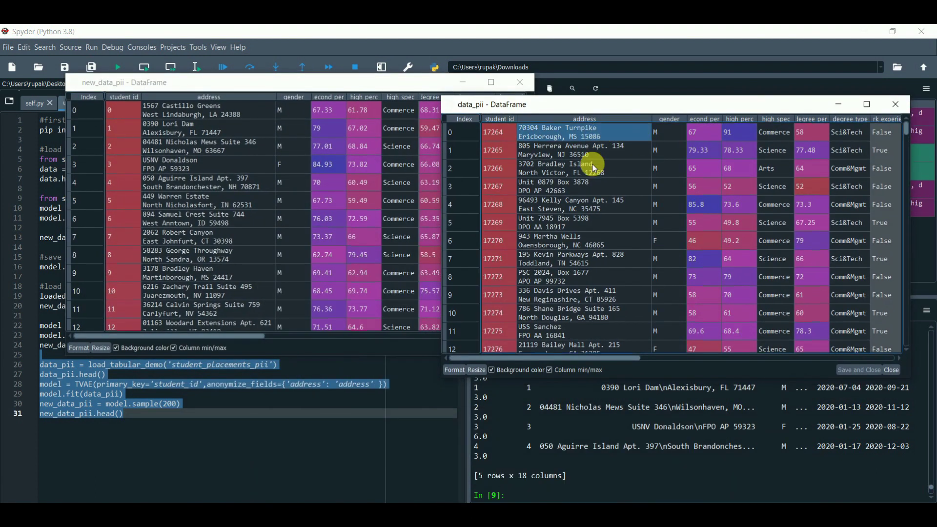
# Step: Compare real and synthetic address columns, then close both table viewers
pyautogui.moveTo(564, 131); pyautogui.dragTo(566, 297)
pyautogui.moveTo(186, 110); pyautogui.dragTo(190, 278)
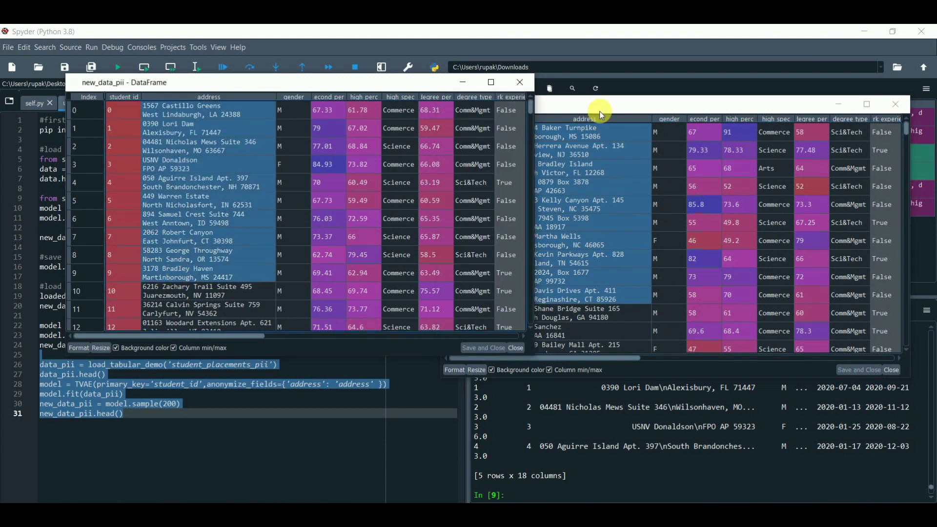
pyautogui.moveTo(628, 103); pyautogui.dragTo(654, 96)
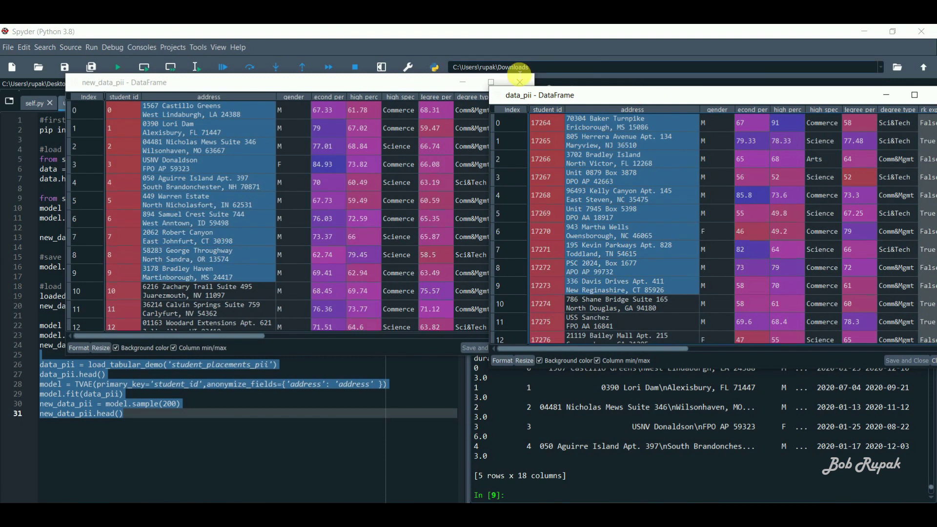
pyautogui.click(519, 78)
pyautogui.click(916, 96)
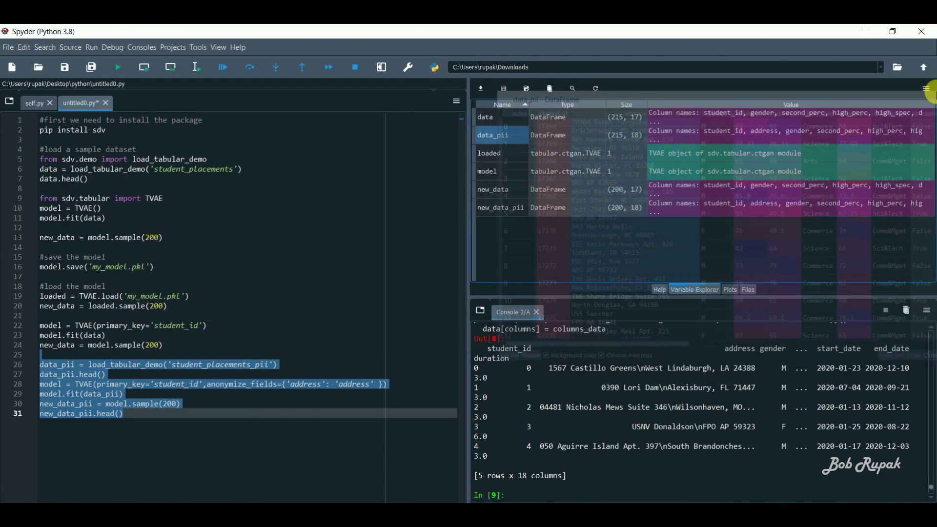
pyautogui.click(557, 233)
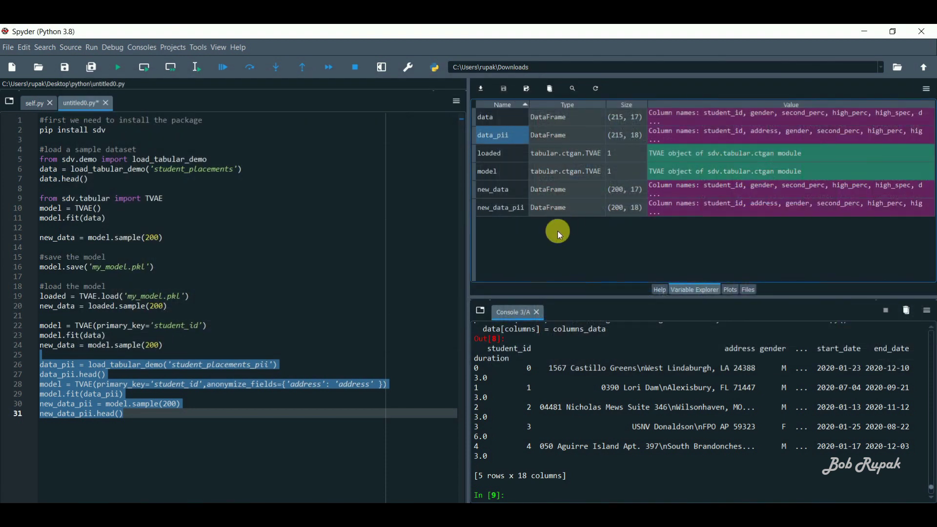